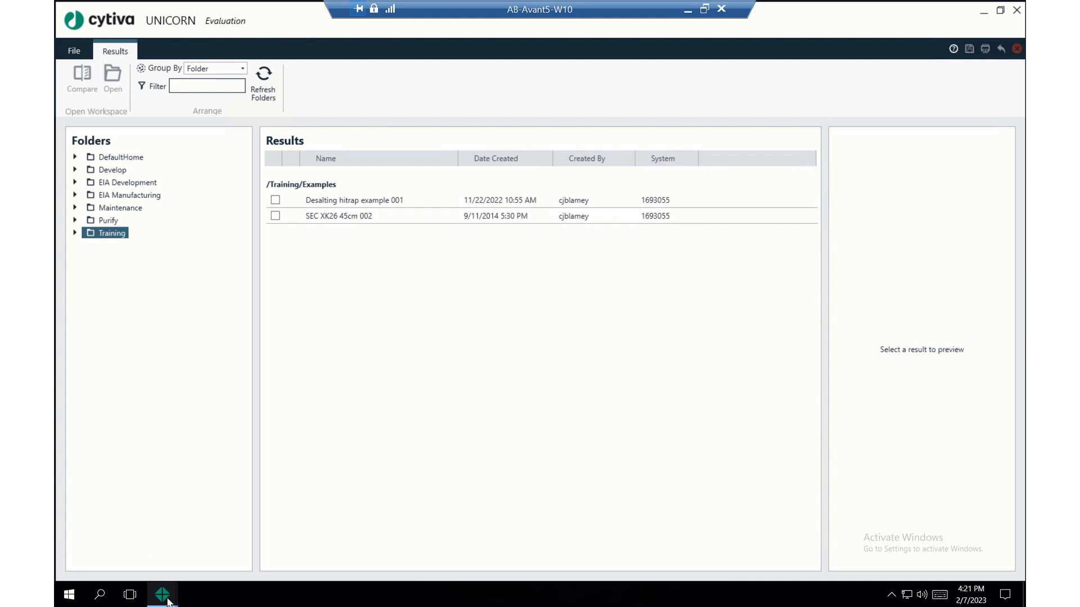
Step: List the results stored in the Examples subfolder of the Training folder
mouse_move(168, 601)
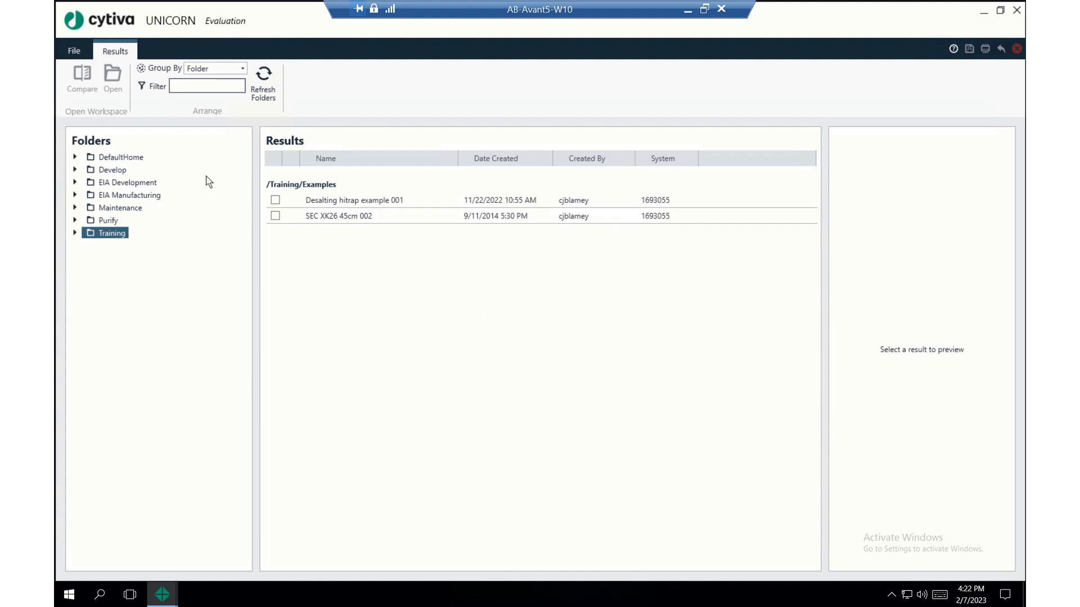
double_click(104, 234)
click(135, 255)
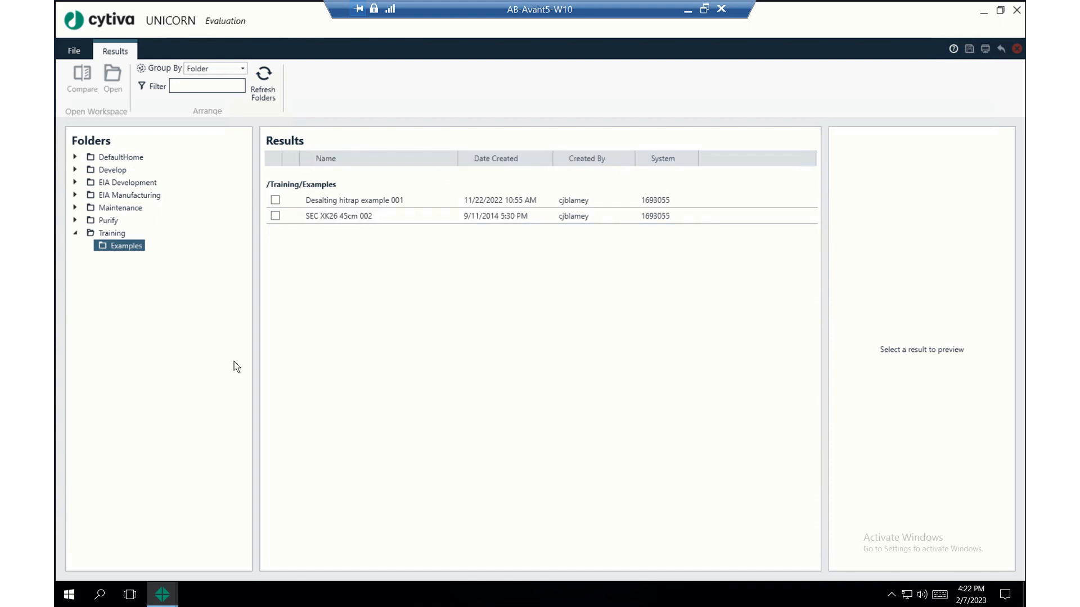
Step: Preview the Desalting hitrap example 001 and SEC XK26 45cm 002 results, and open SEC XK26 45cm 002
click(275, 200)
click(275, 216)
click(275, 199)
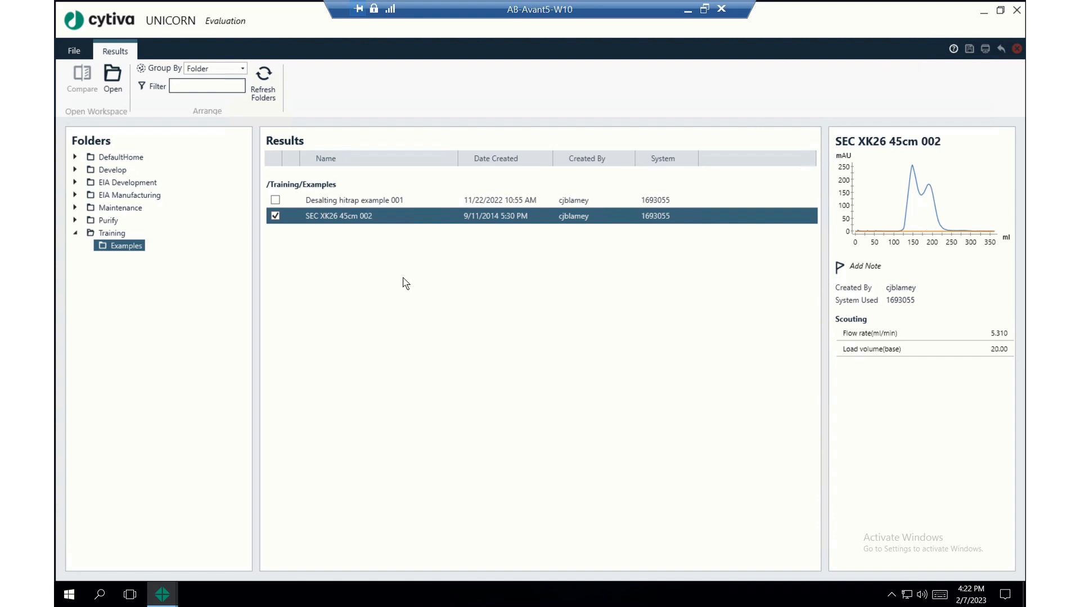
click(350, 202)
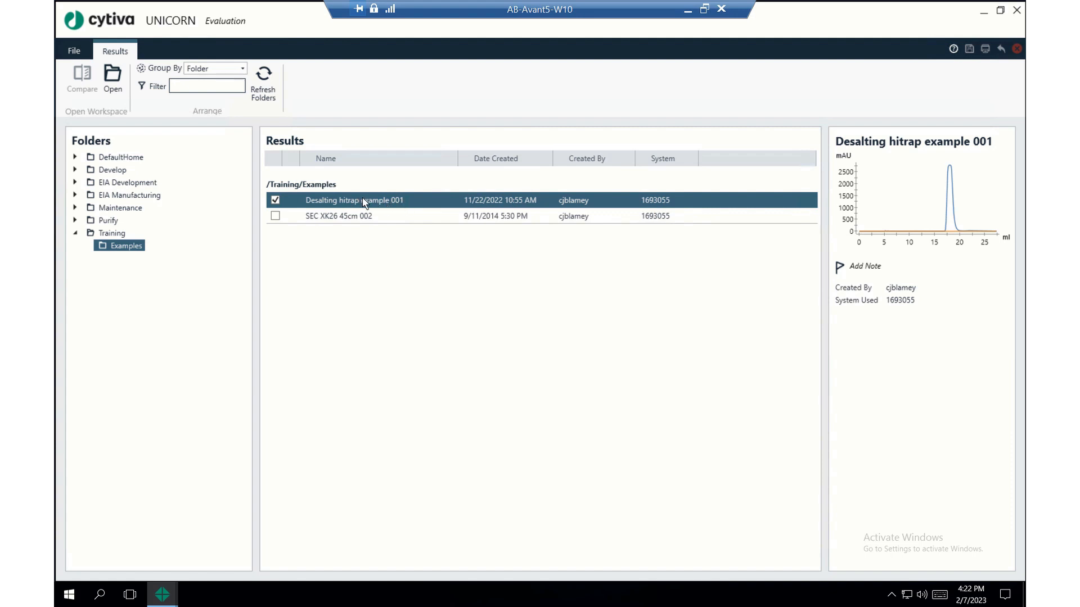
click(332, 220)
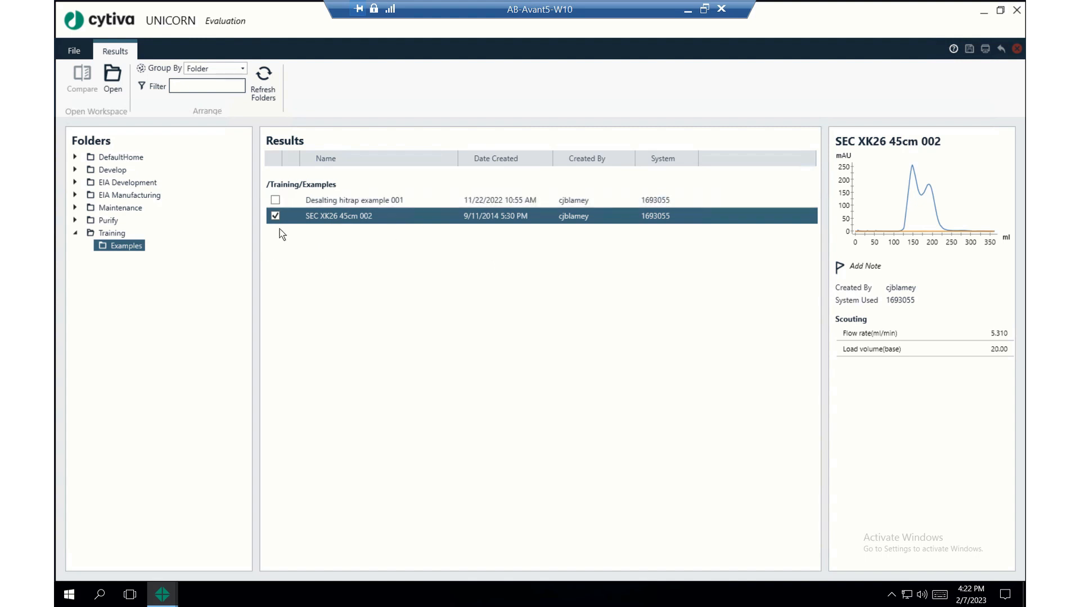
double_click(347, 220)
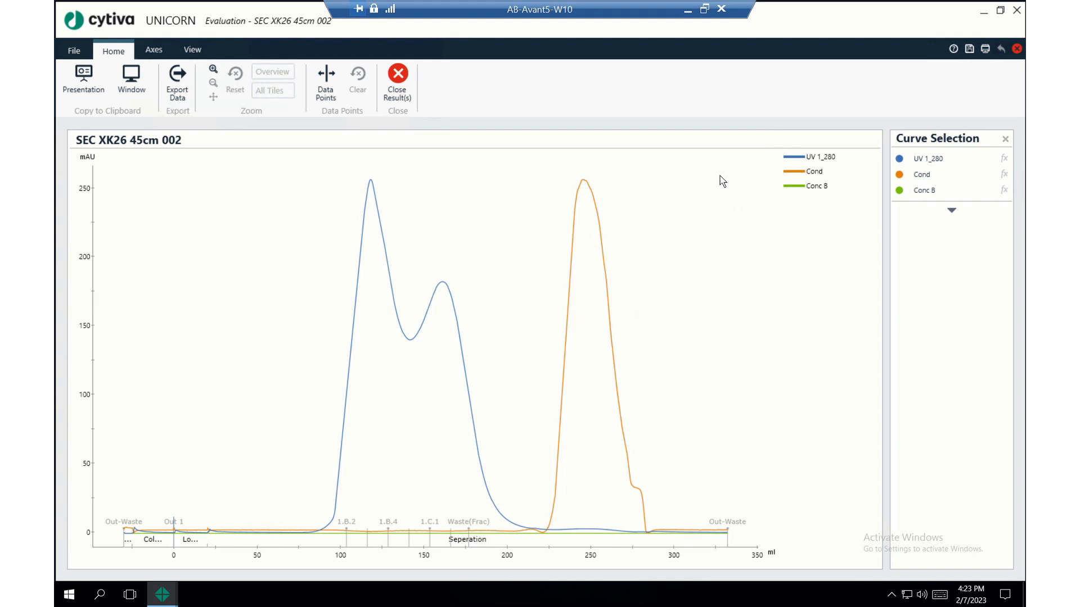
Step: Briefly display the pH curve from the full curve list, hide it again and collapse the list
click(951, 212)
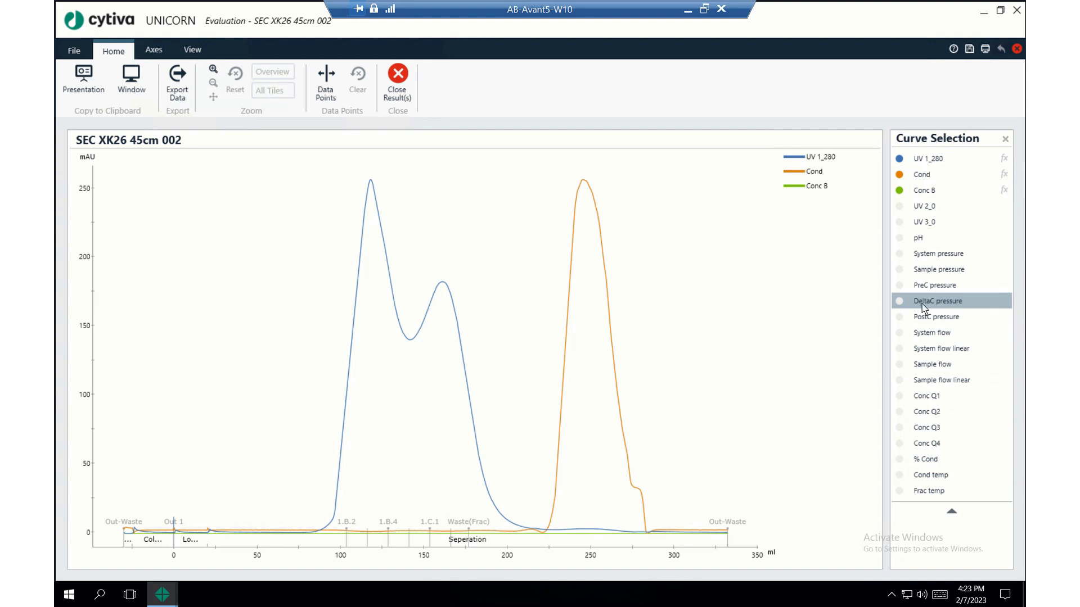
click(922, 238)
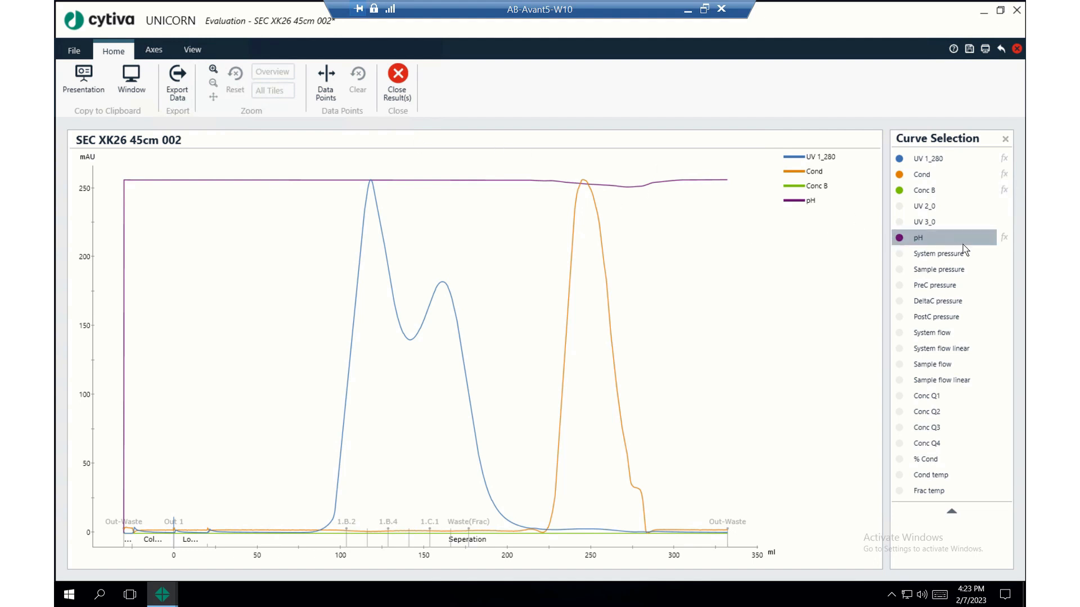
click(941, 237)
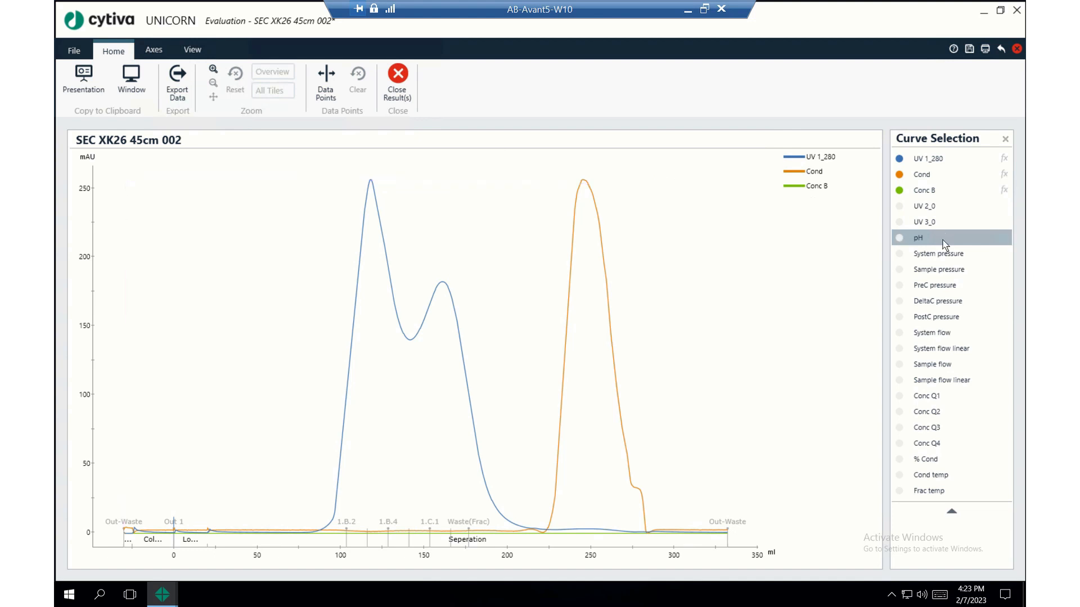
click(954, 514)
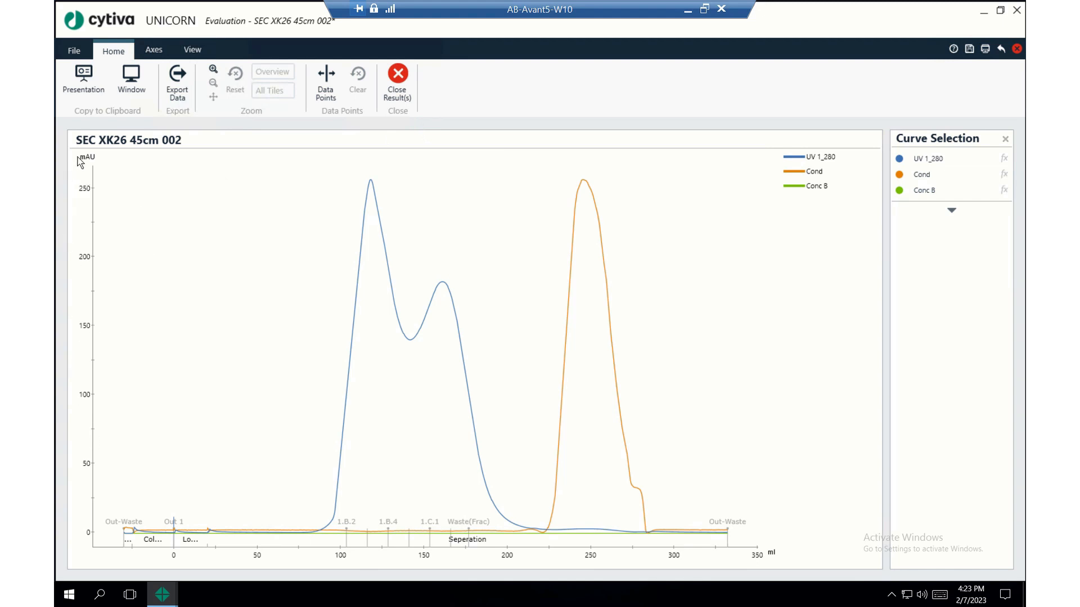
Step: Set the maximum of the chromatogram's Y-axis to 500 mAU
click(154, 52)
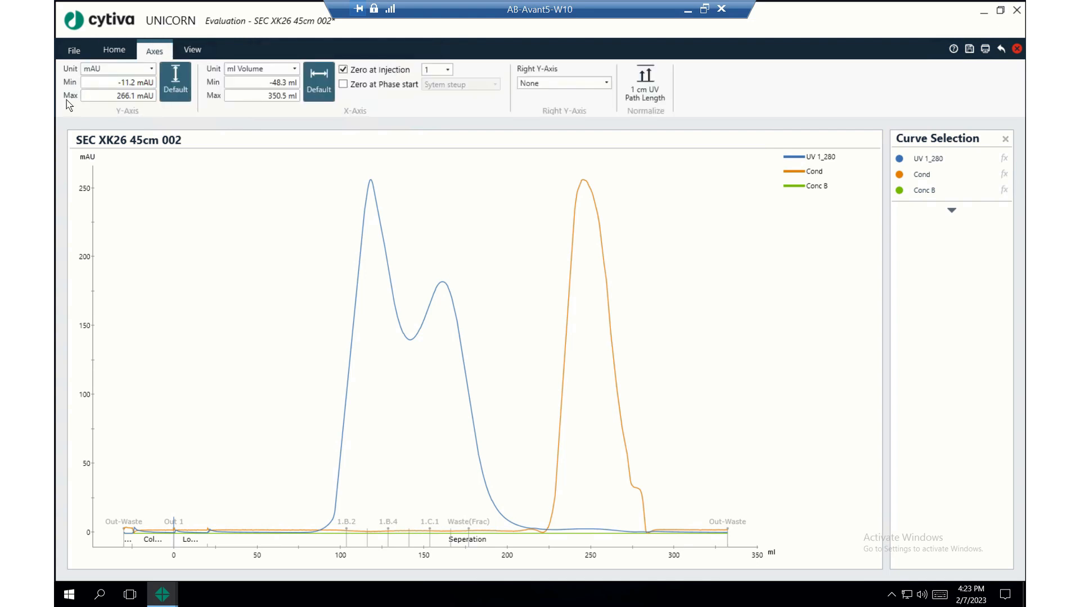
click(106, 97)
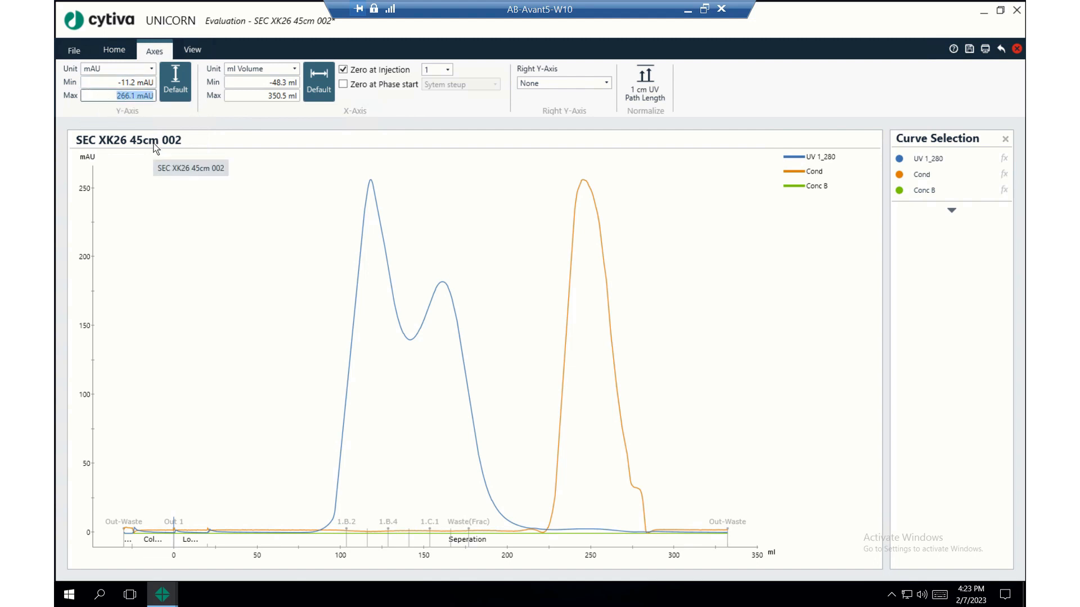
text(500)
key(Return)
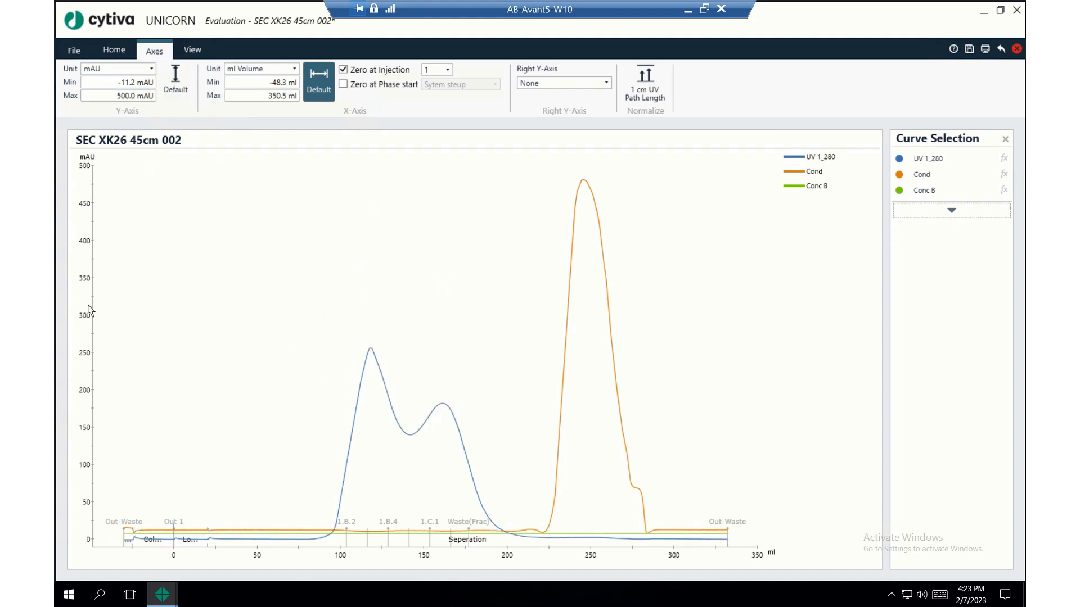
Step: Set the Y-axis maximum to 266 mAU and assign the Cond curve to the right Y-axis
click(135, 95)
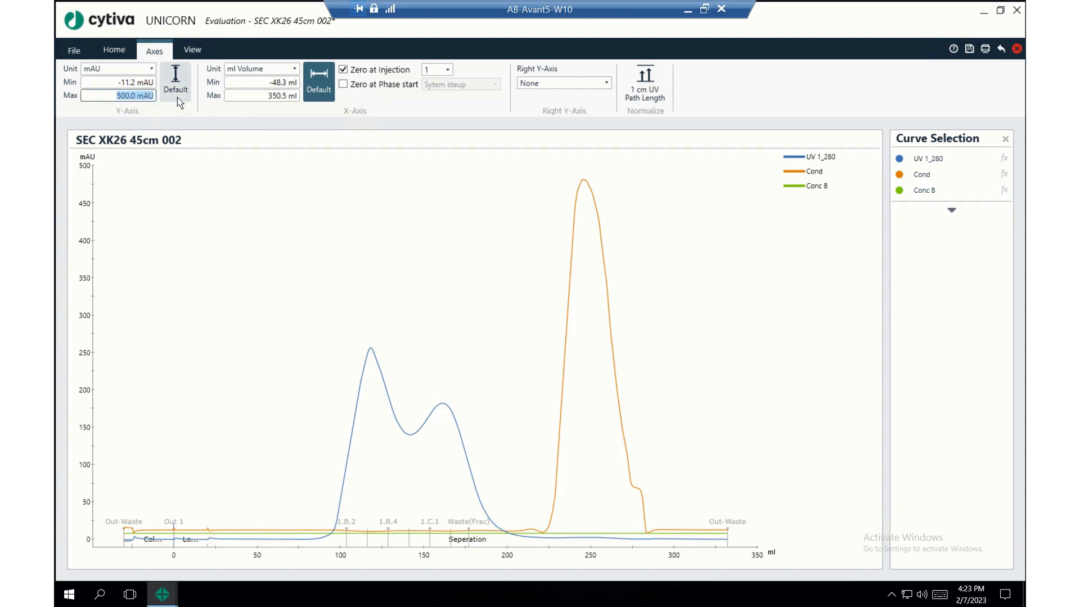
text(266)
key(Return)
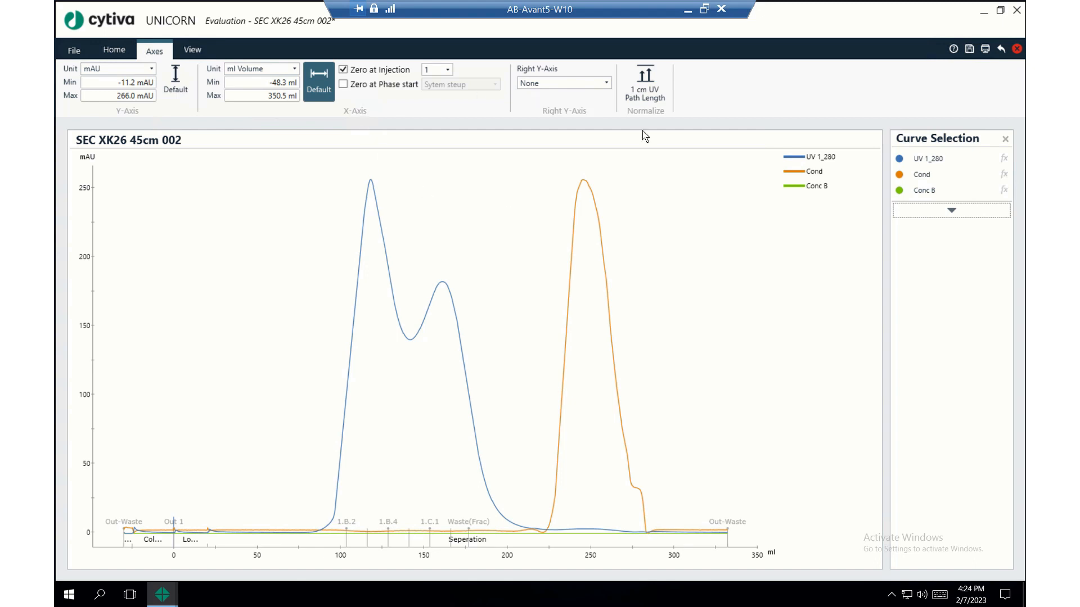
click(607, 85)
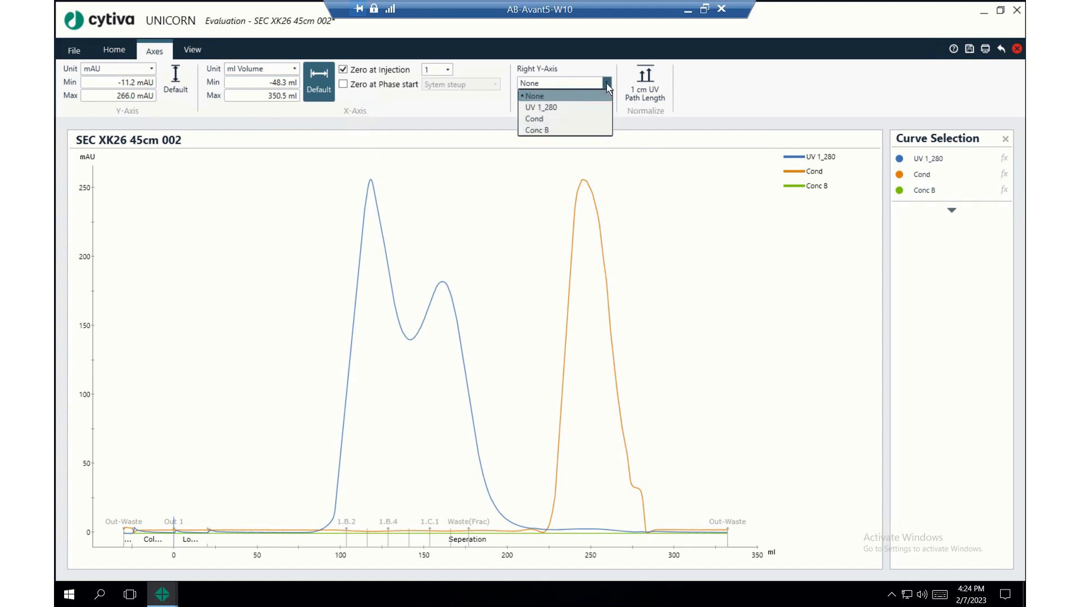
click(570, 126)
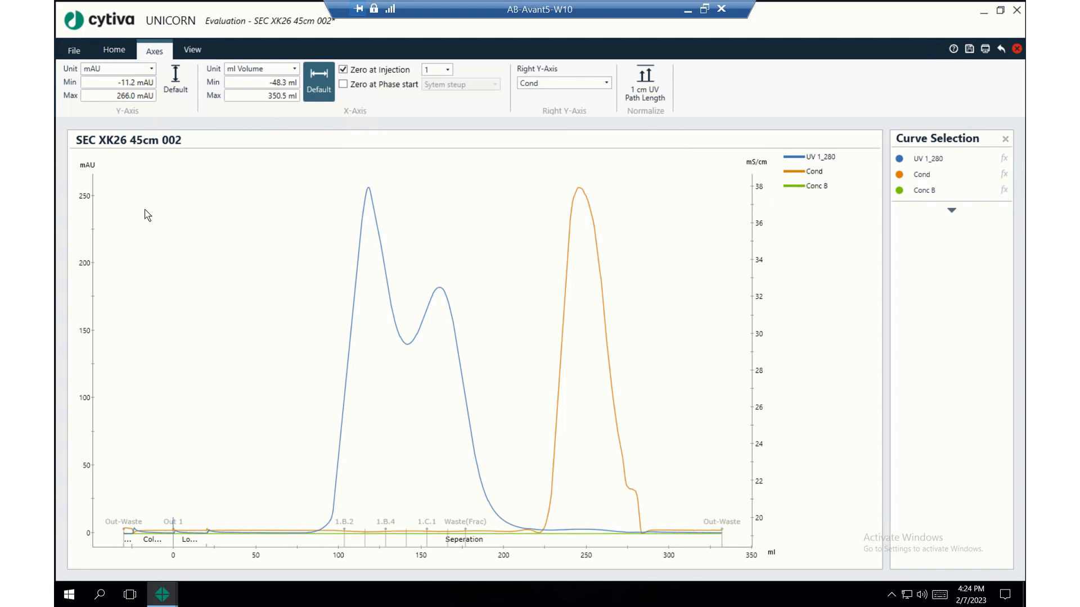
Step: Select the Cond and Conc B curves in turn to switch the left axis scale, and return it to UV 1_280
click(801, 175)
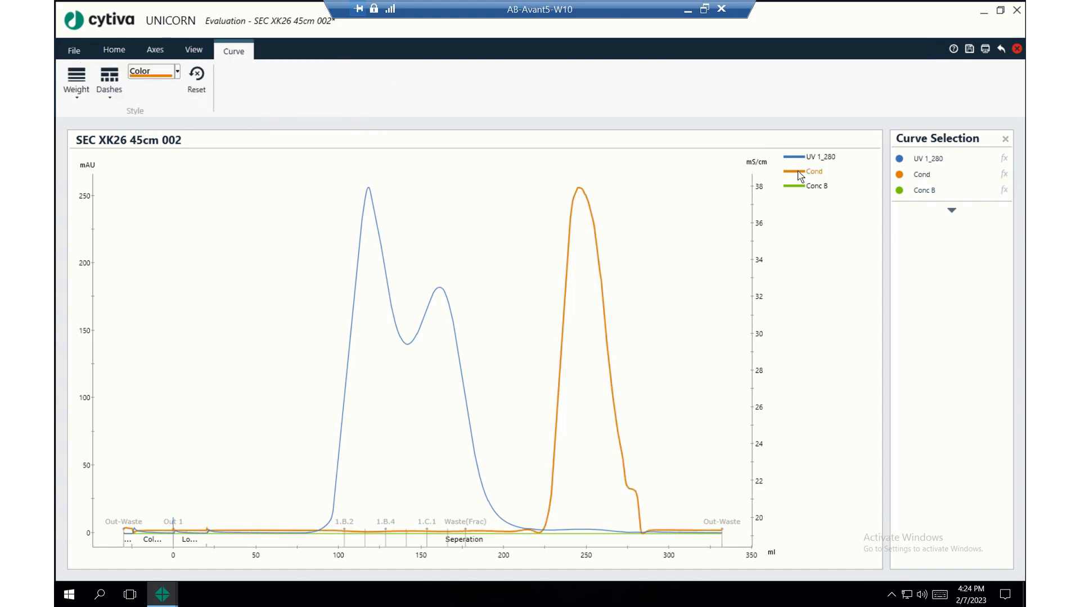
click(803, 187)
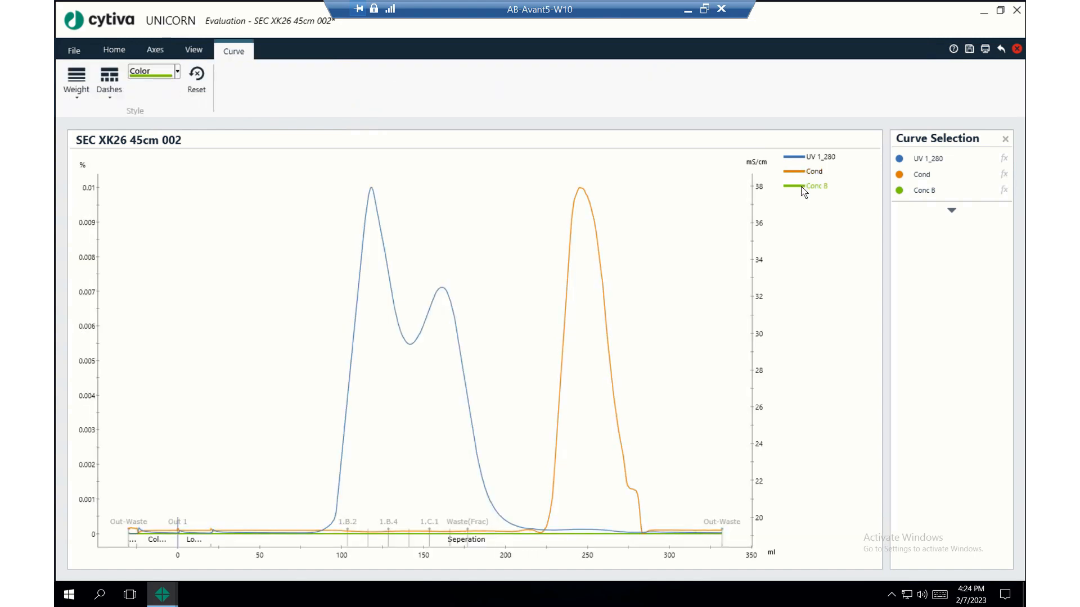
click(796, 175)
click(799, 177)
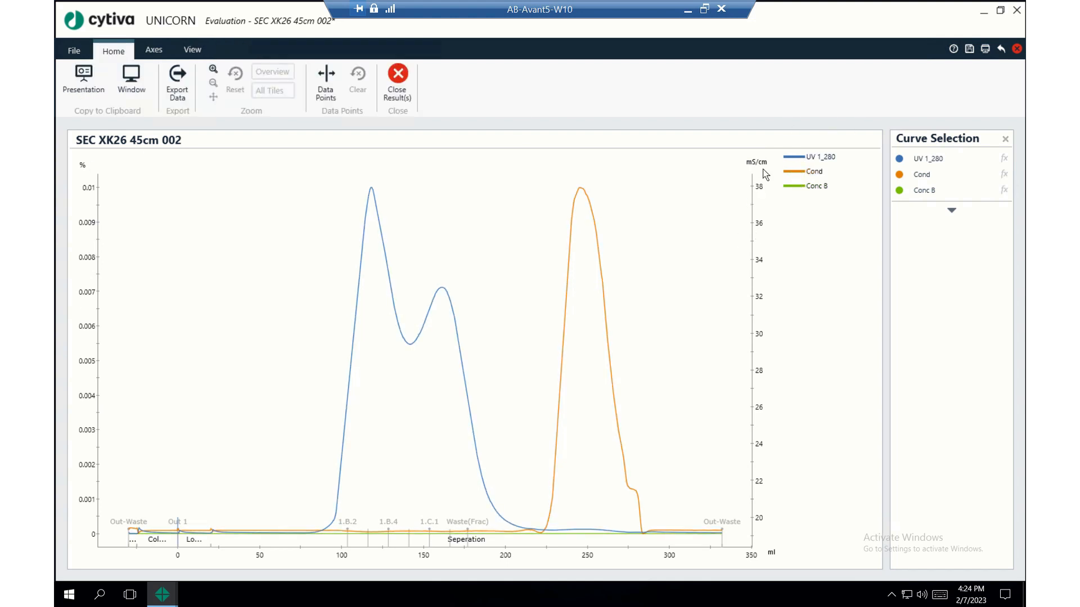
click(794, 157)
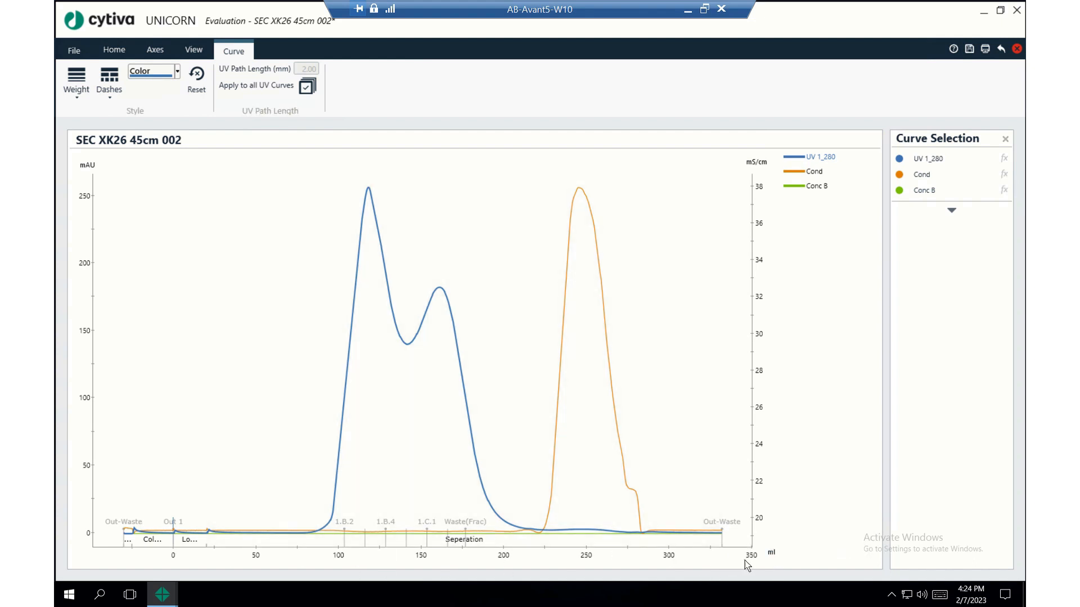
Step: Cycle the X-axis unit through column volumes and minutes, and return it to ml
click(774, 557)
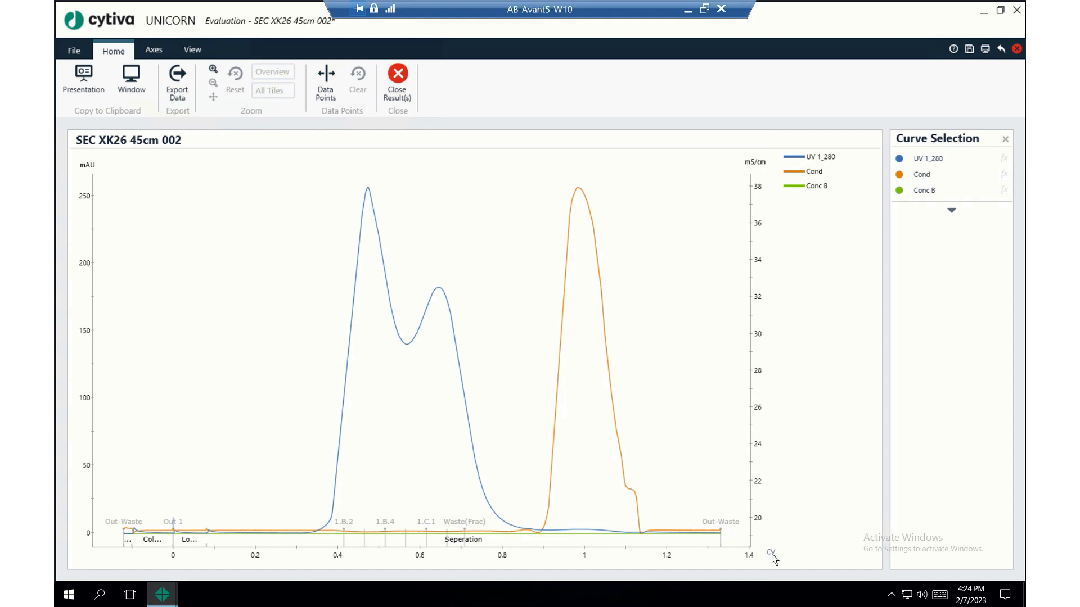
click(772, 554)
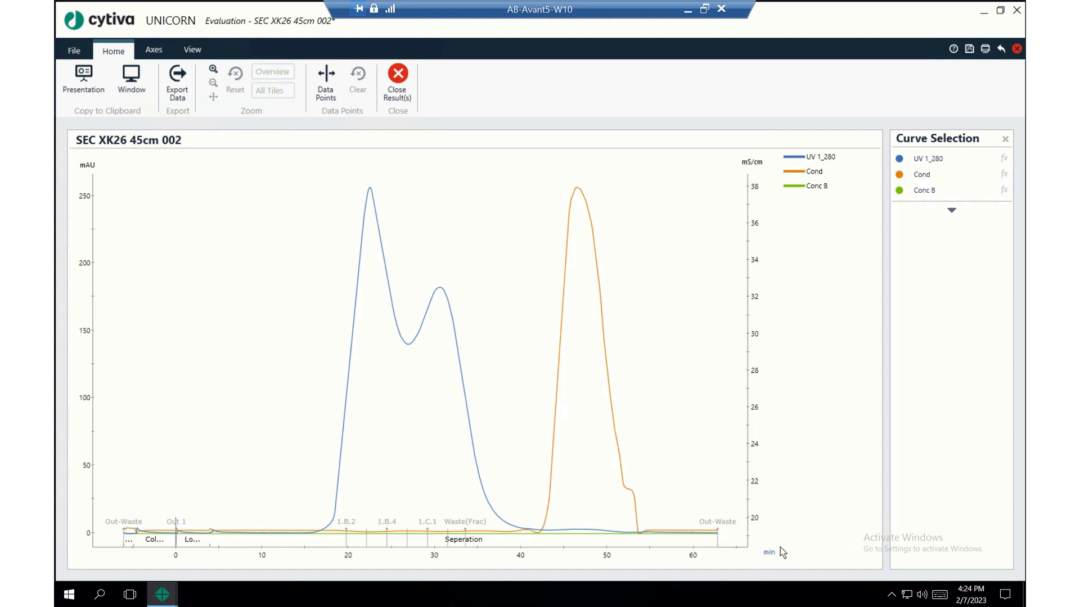
click(772, 551)
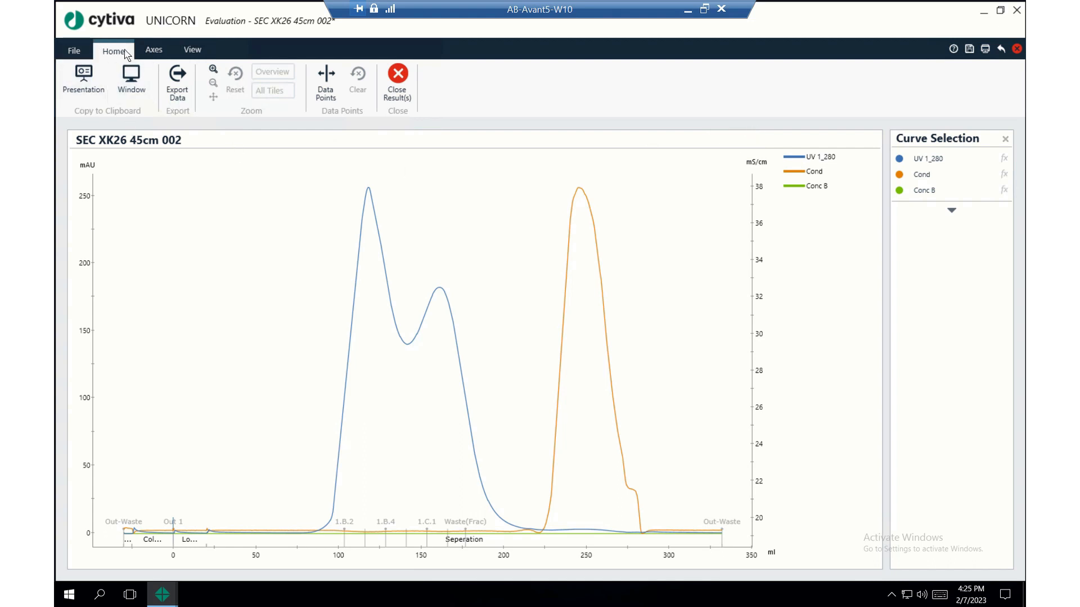
click(154, 50)
click(192, 49)
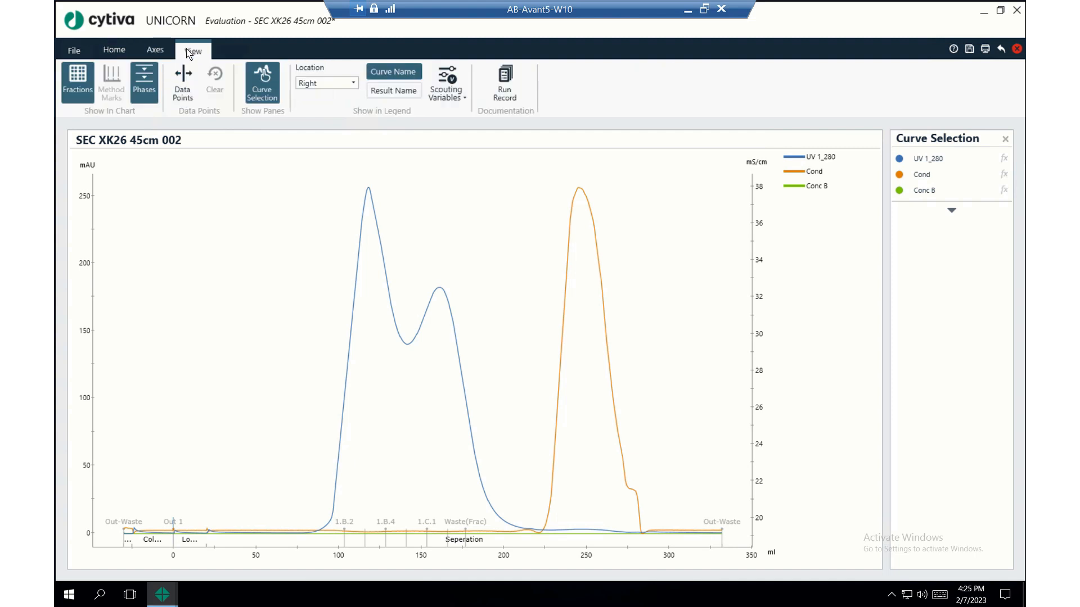
click(114, 52)
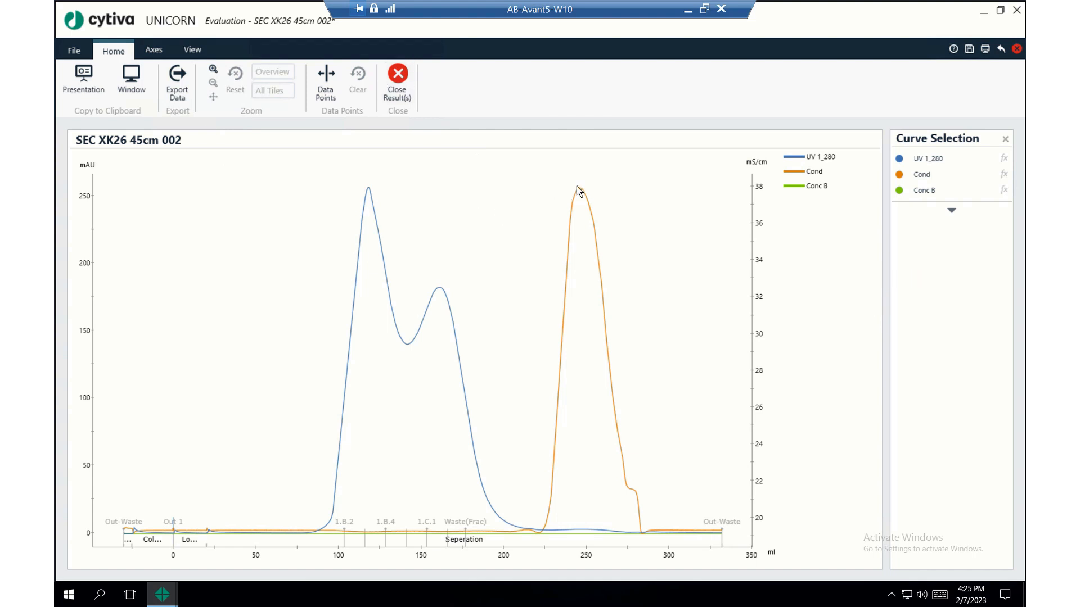
Step: Integrate the peaks of the UV 1_280 curve
click(1004, 159)
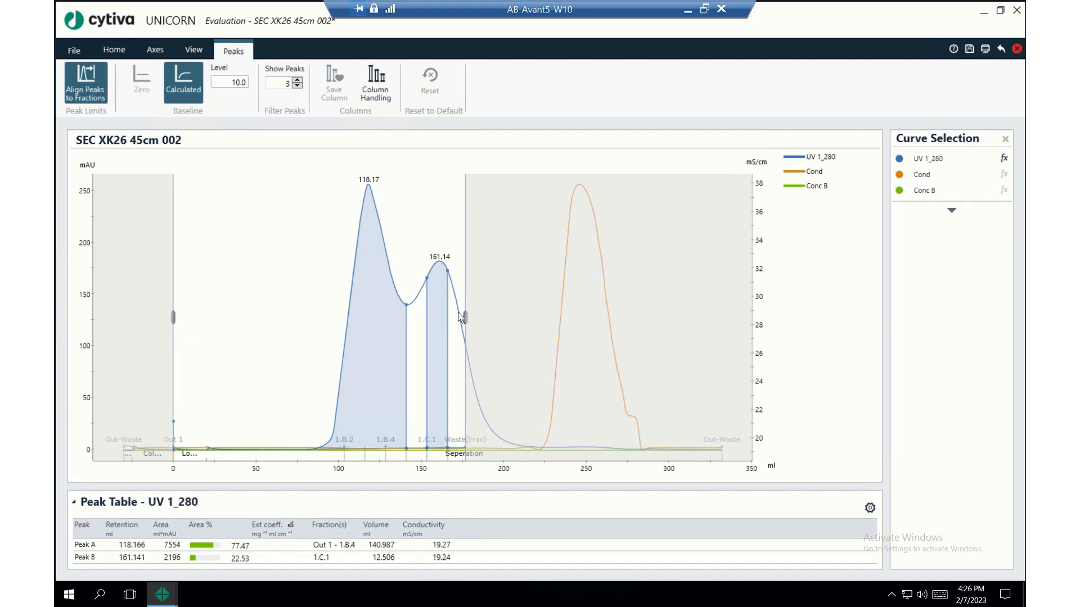
Step: Try extending the baseline range's end to about 310 ml, and narrowing the range to about 85–142 ml around the first peak
drag(466, 317, 684, 311)
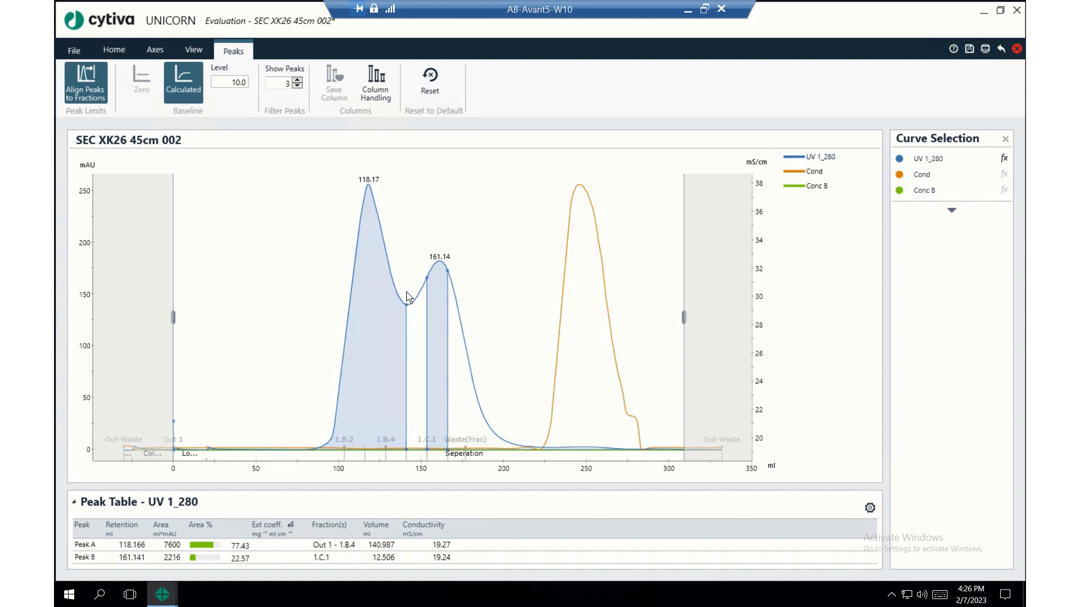
drag(684, 317, 408, 341)
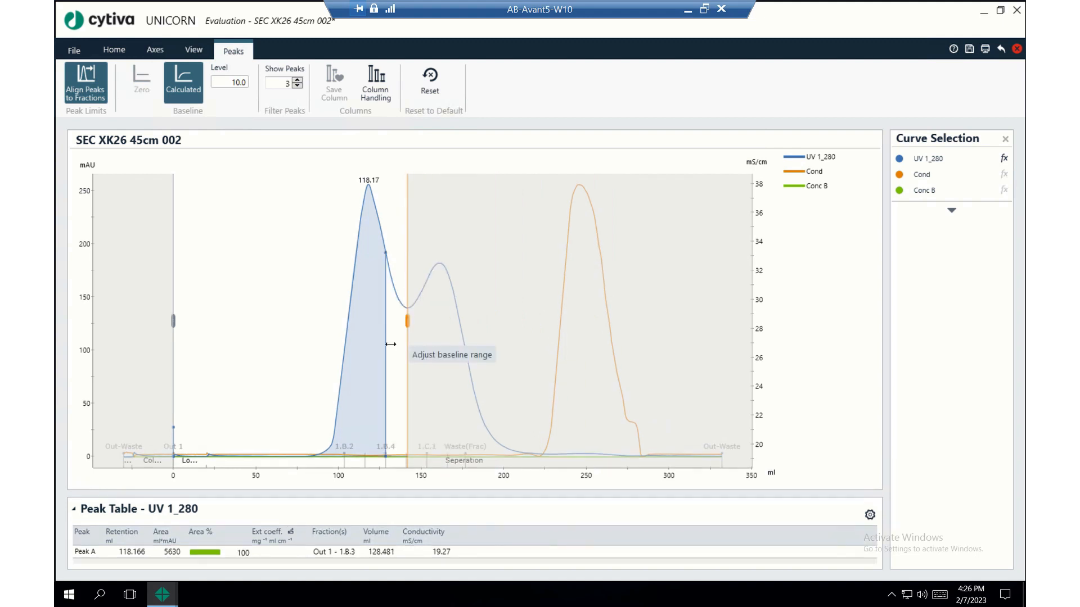
drag(170, 320, 329, 371)
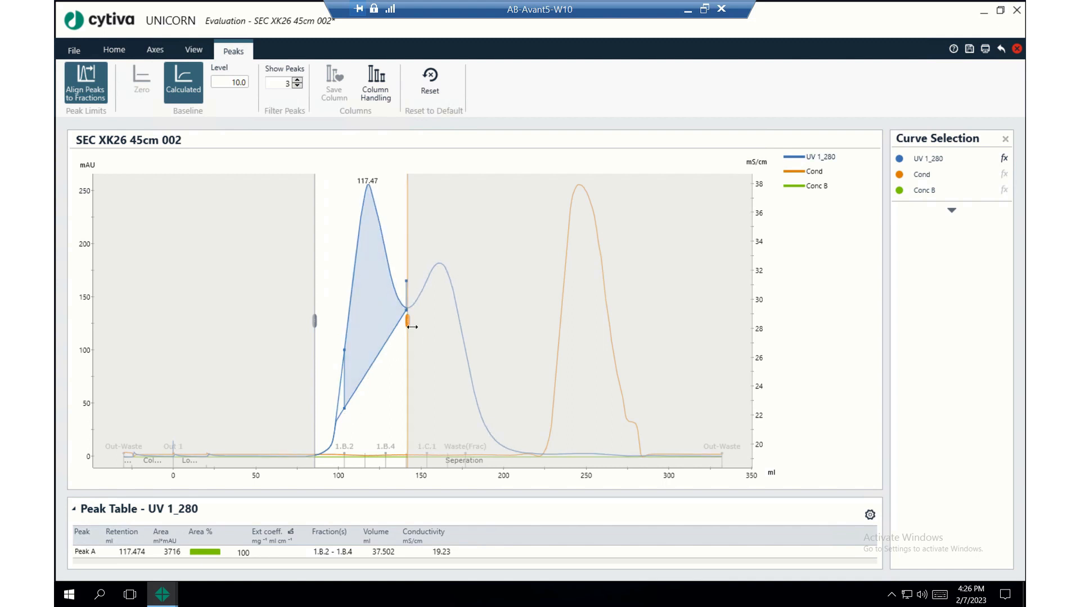
Step: Widen the baseline range so that it spans from about 0 ml to about 332 ml
drag(412, 326, 722, 319)
drag(314, 318, 175, 315)
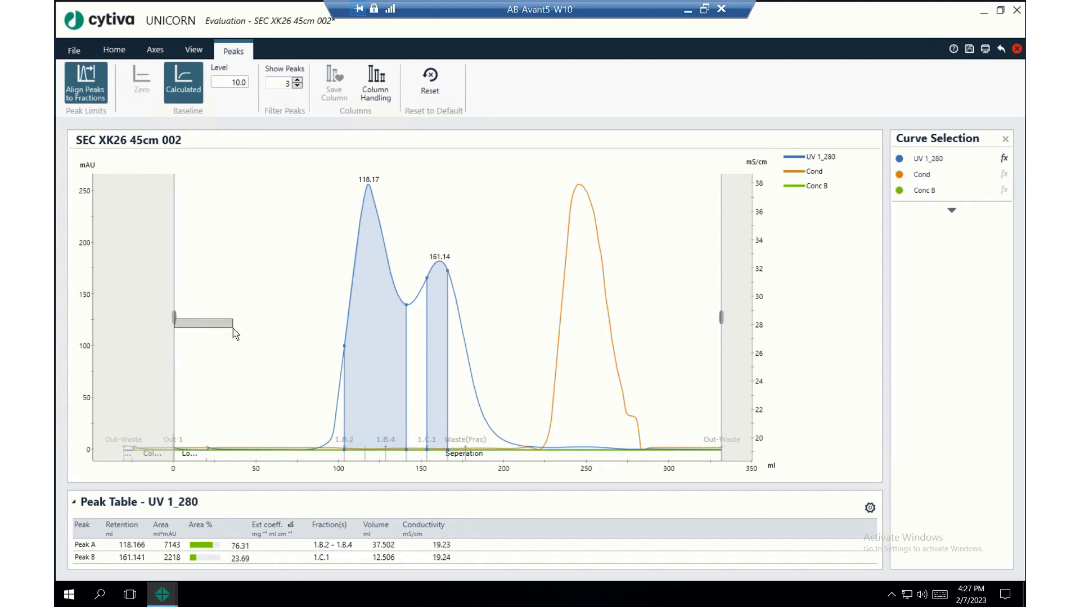
mouse_move(174, 317)
mouse_down()
mouse_move(214, 315)
mouse_move(173, 320)
mouse_up()
Step: Try moving the first peak's start limit back to Out 1, and return it to the start of fraction 1.B.2
drag(345, 384, 228, 412)
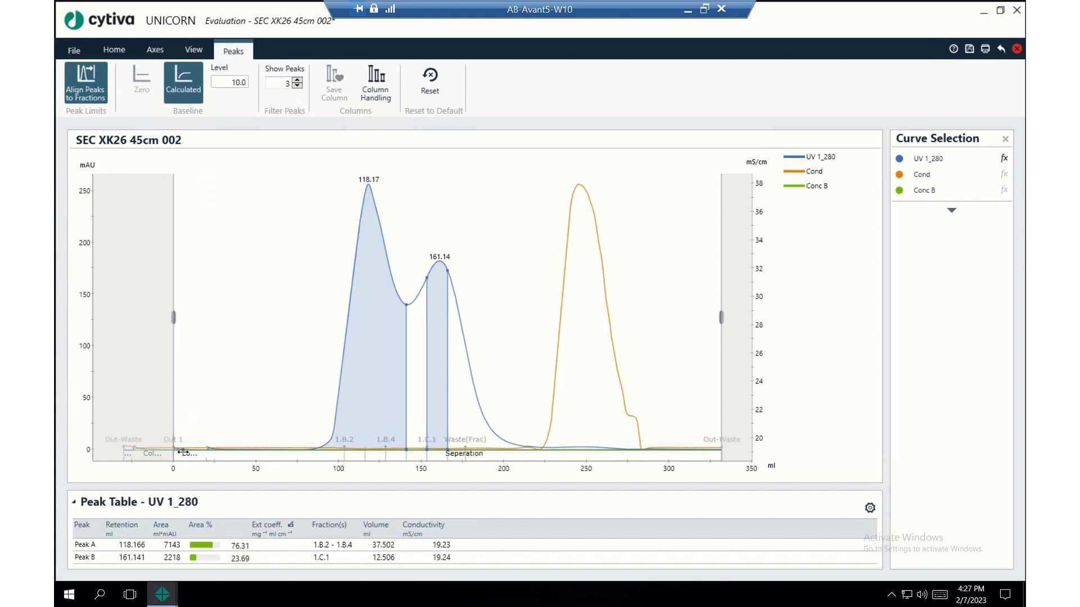
drag(178, 456, 180, 460)
mouse_move(347, 417)
mouse_down()
mouse_move(368, 414)
mouse_move(341, 421)
mouse_up()
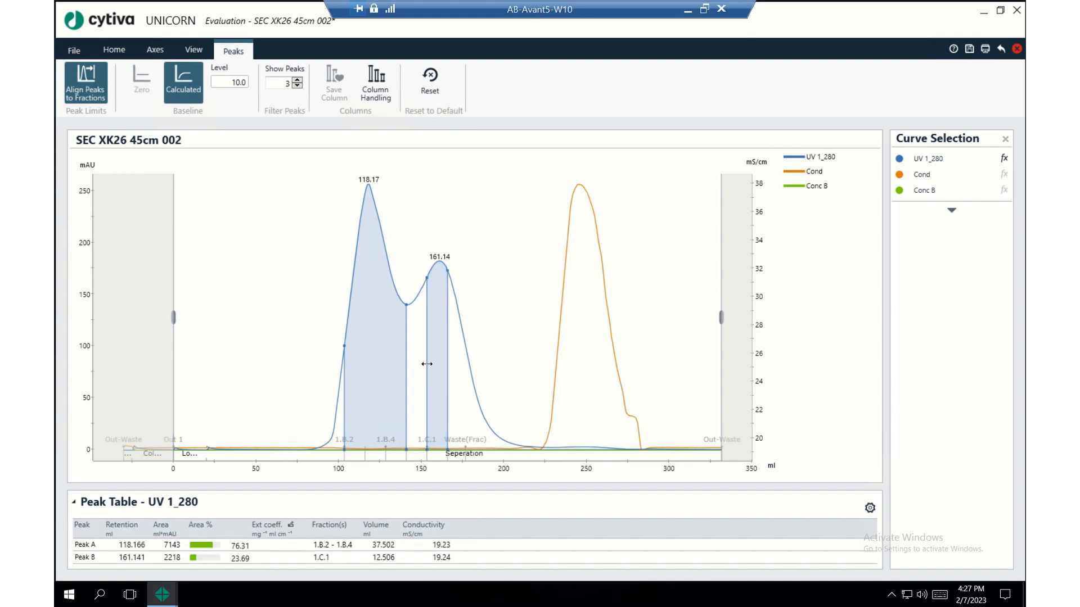
Step: Extend the second peak's limits to cover fractions 1.B.5 through 1.C.2, starting at the valley between the two peaks
drag(422, 367, 408, 376)
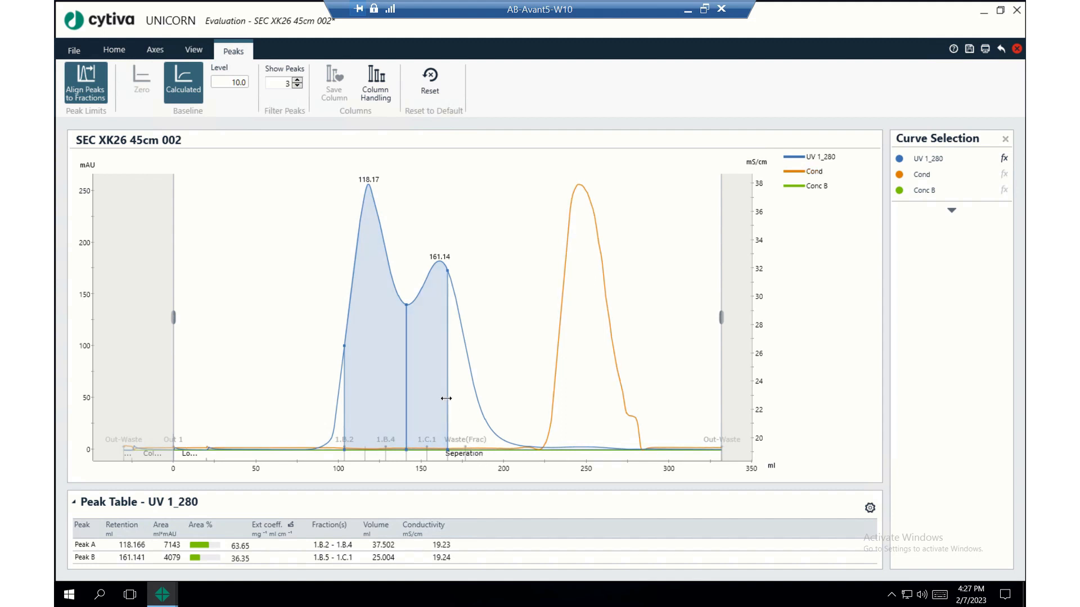
drag(446, 398, 450, 402)
mouse_move(460, 405)
mouse_down()
mouse_move(464, 417)
mouse_move(444, 412)
mouse_up()
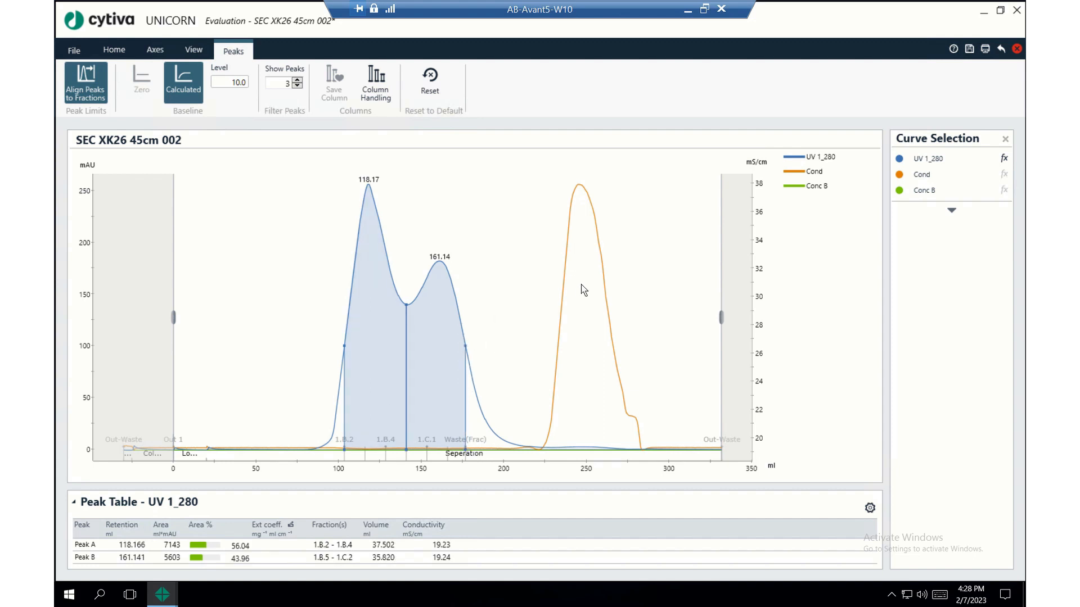
click(227, 569)
drag(470, 406, 498, 444)
Step: Copy the chromatogram to the clipboard in presentation format and paste it onto the blank third slide of the PowerPoint deck
click(113, 50)
click(83, 79)
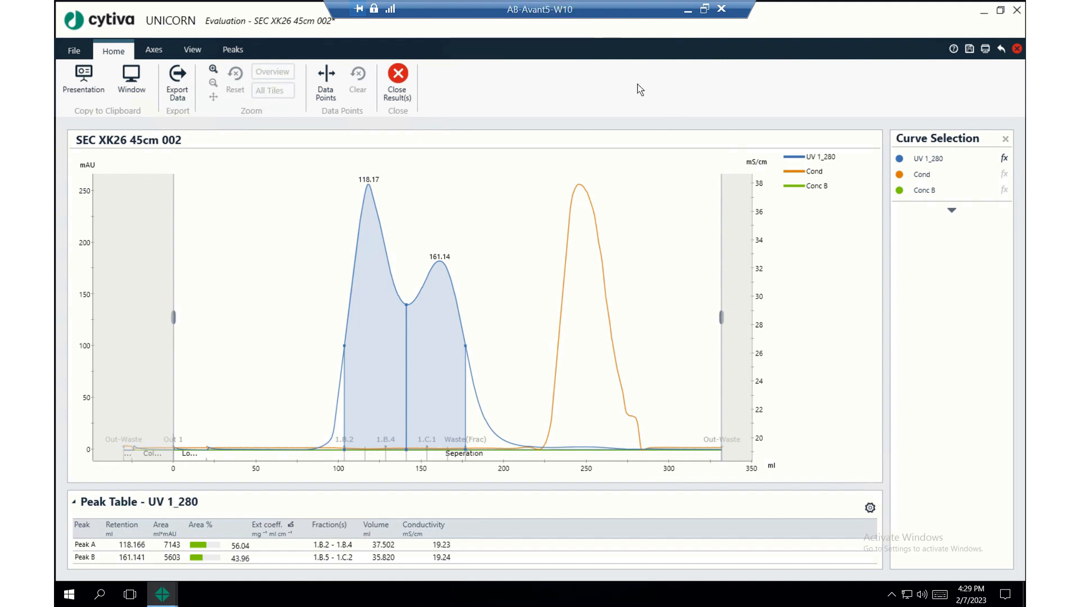
click(688, 9)
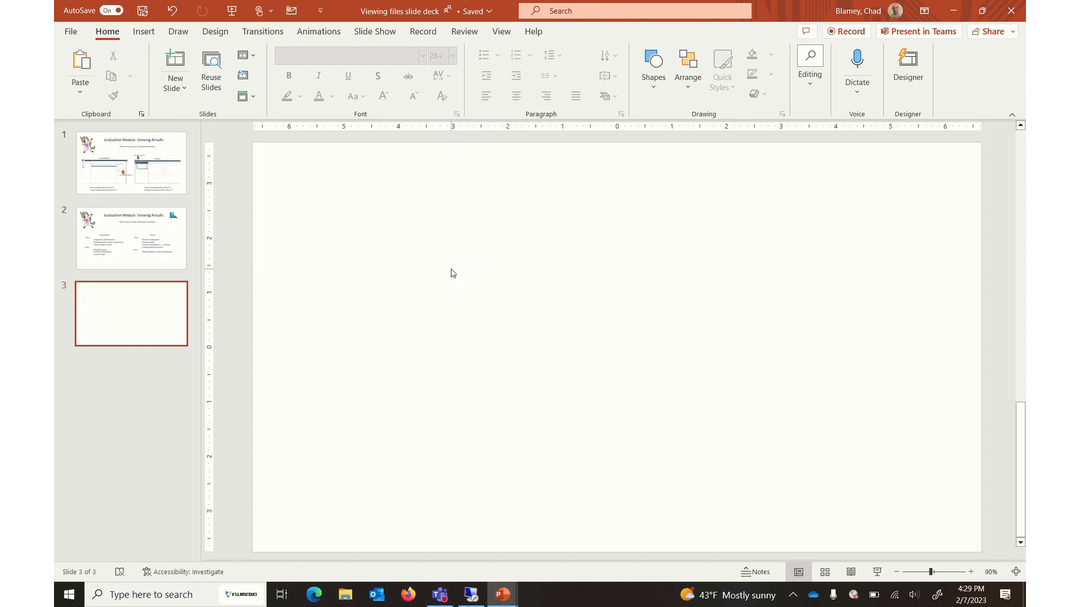
key(ctrl+v)
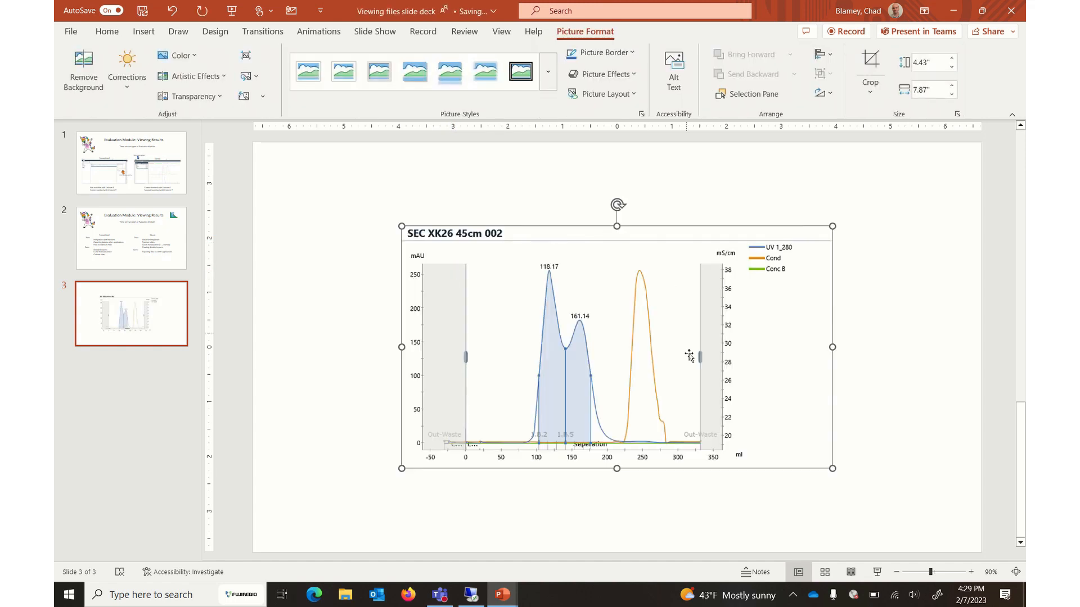
Step: Move the pasted chromatogram picture slightly up and to the left on the slide, leaving it deselected
click(442, 160)
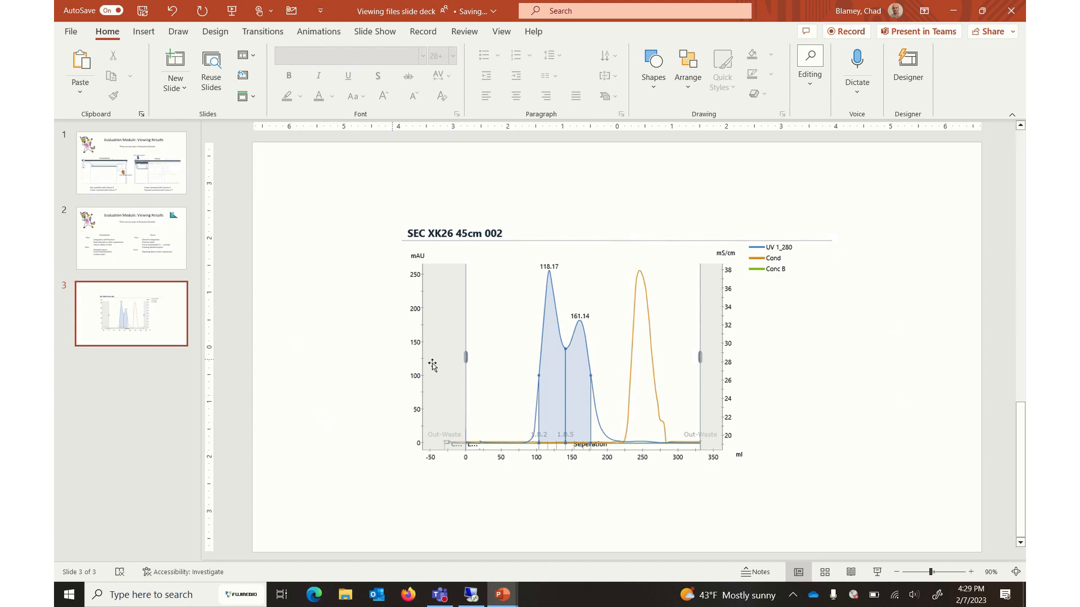
drag(485, 368, 437, 349)
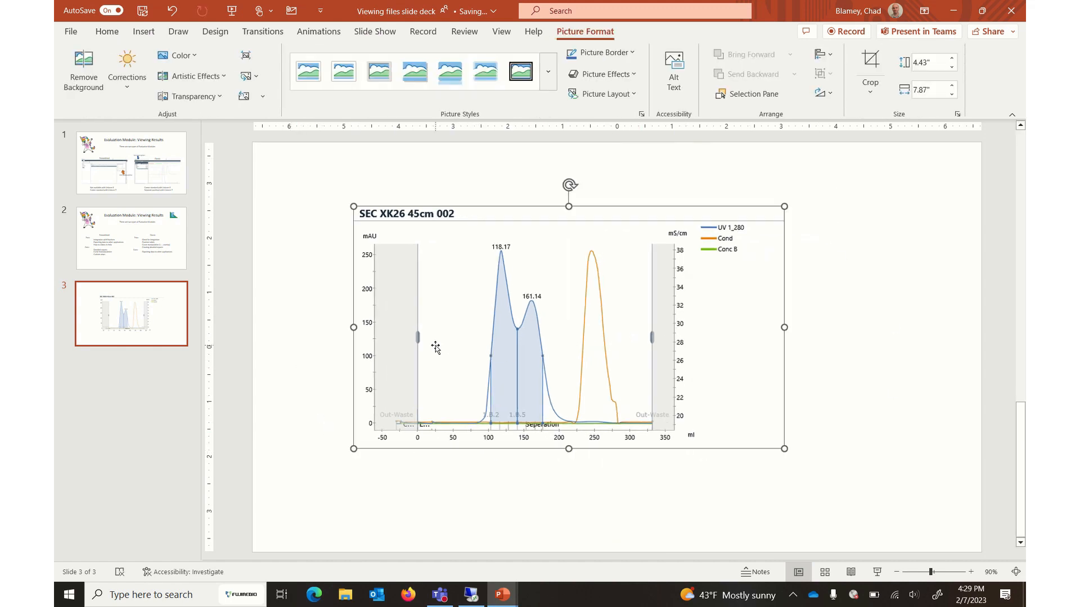
click(864, 411)
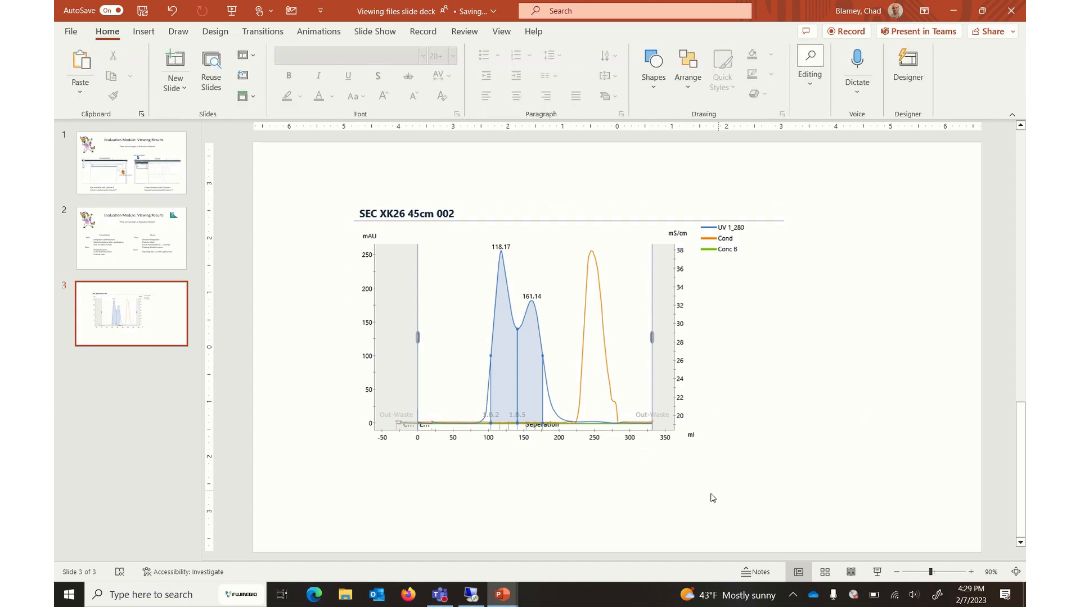